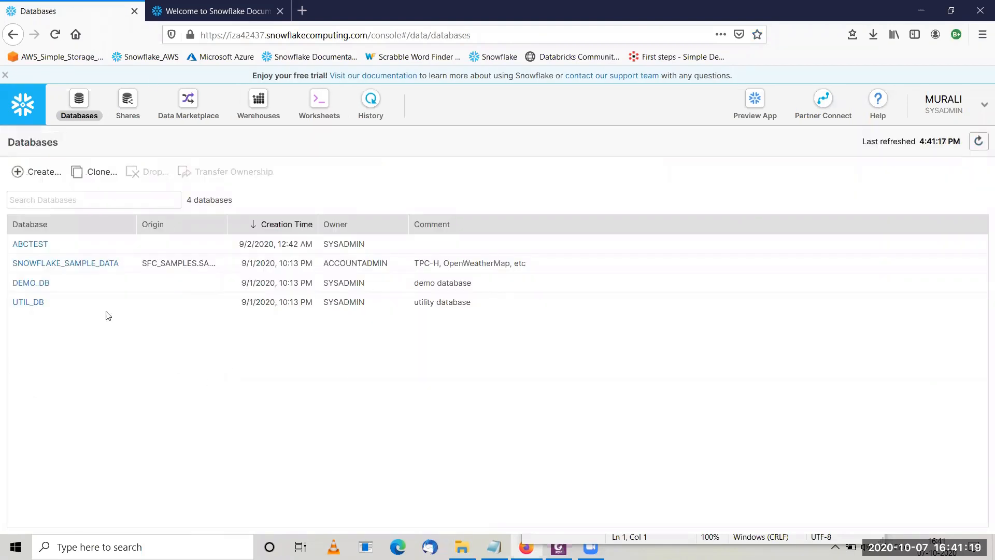
- Create a database named ABCMOTORS with the comment 'dw for ABC motors'
{"action": "left_click", "coordinate": [32, 173]}
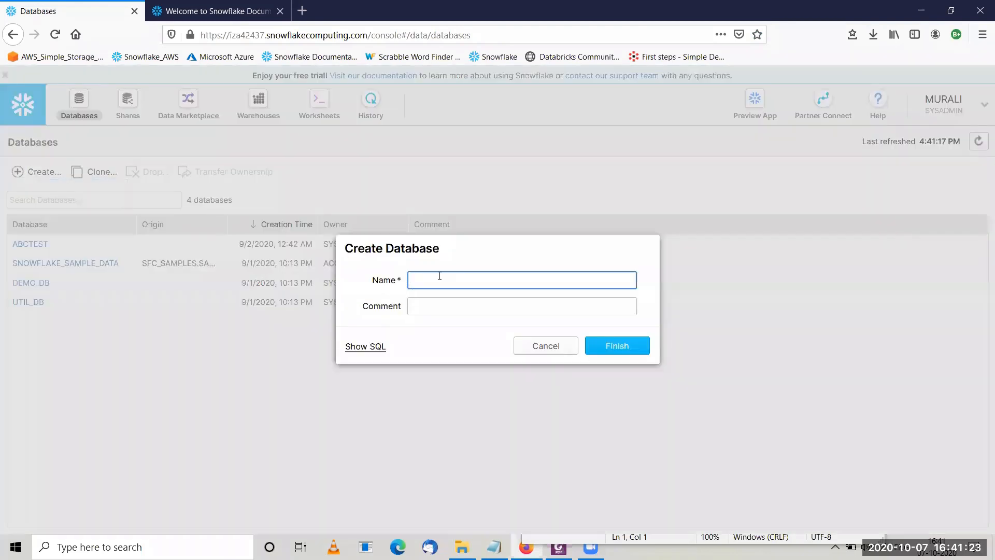
{"action": "type", "text": "ABCMOTORS"}
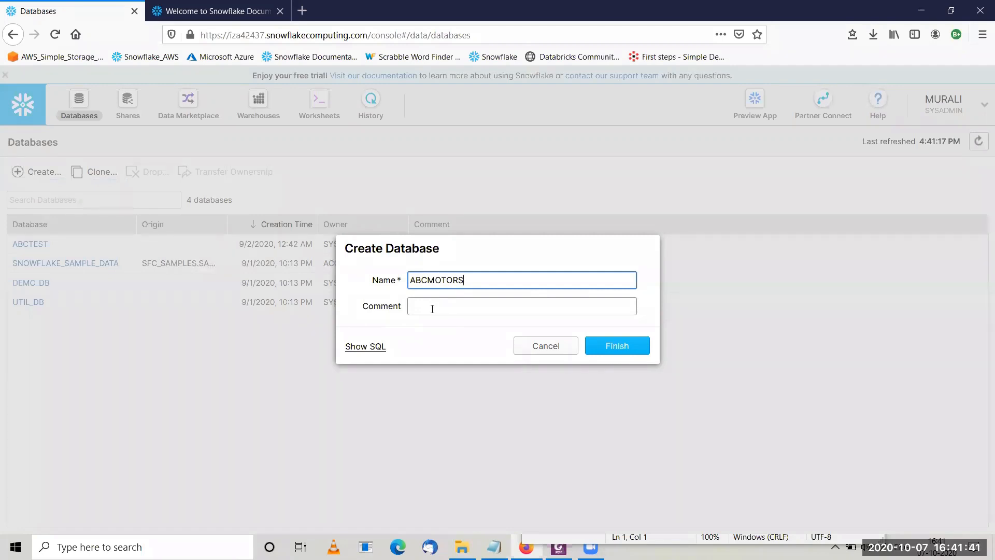
{"action": "left_click", "coordinate": [432, 309]}
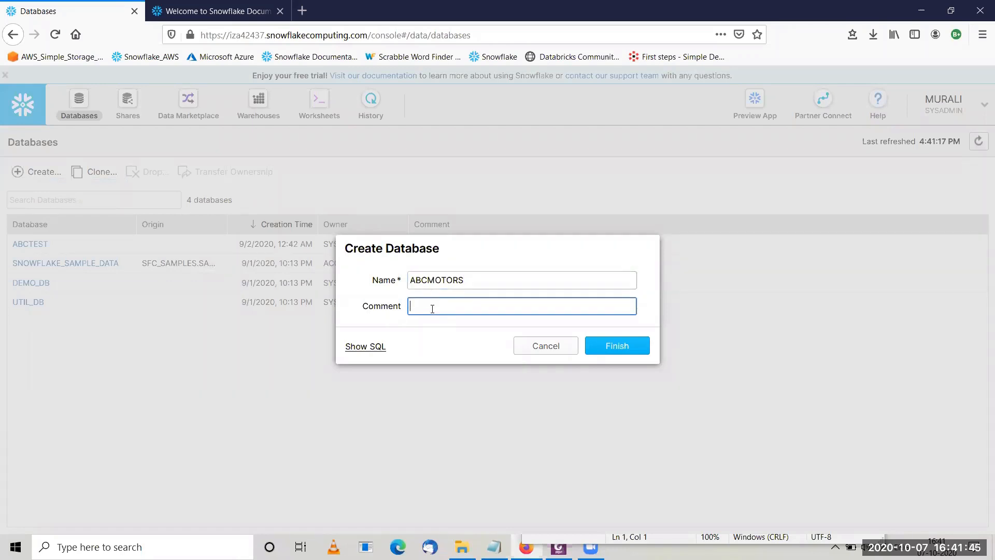
{"action": "type", "text": "dw FOR"}
{"action": "key", "text": "BackSpace"}
{"action": "key", "text": "BackSpace"}
{"action": "key", "text": "BackSpace"}
{"action": "type", "text": "for aB"}
{"action": "key", "text": "BackSpace"}
{"action": "key", "text": "BackSpace"}
{"action": "type", "text": "ABC motors"}
{"action": "left_click", "coordinate": [613, 348]}
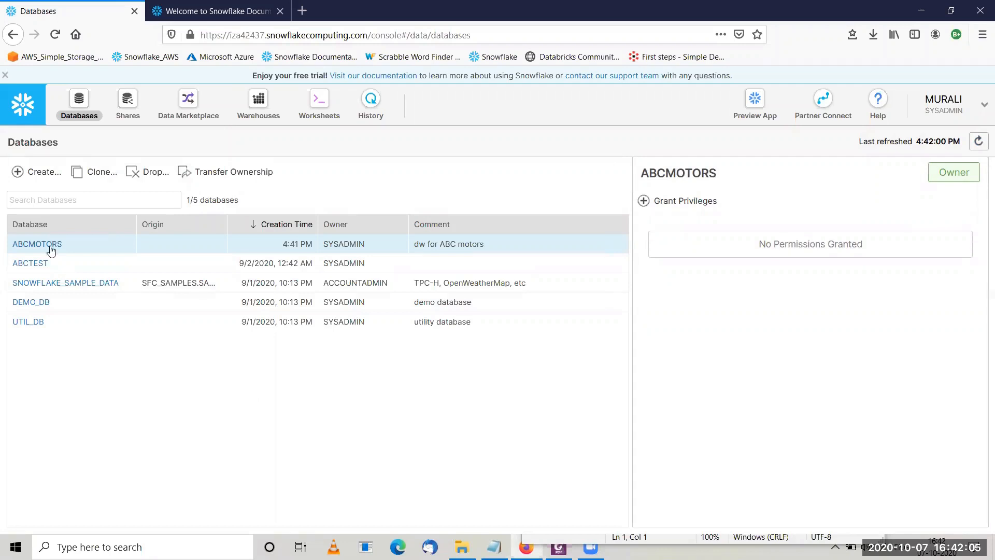
- Cancel the Grant Privileges form without changes and open ABCMOTORS to its Tables tab
{"action": "left_click", "coordinate": [643, 201]}
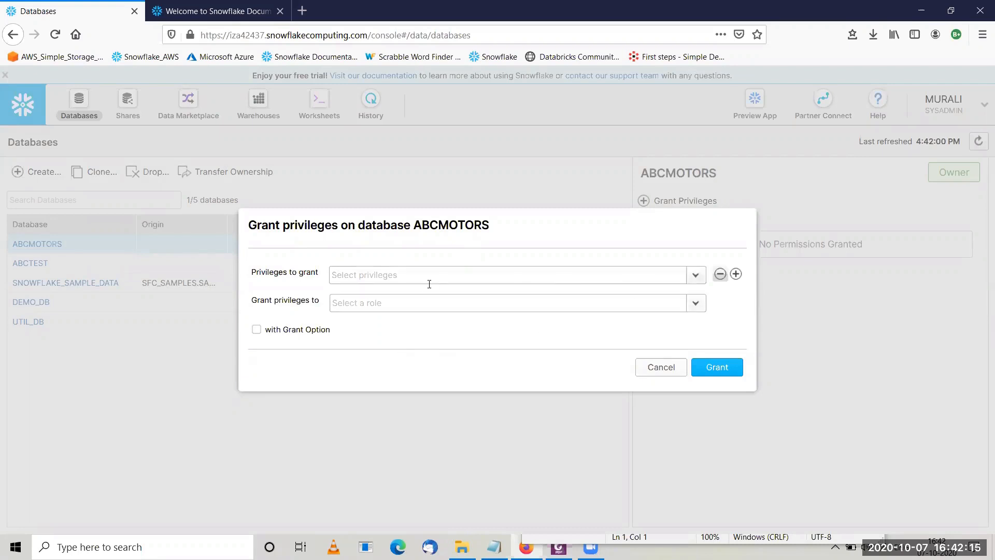
{"action": "left_click", "coordinate": [659, 369]}
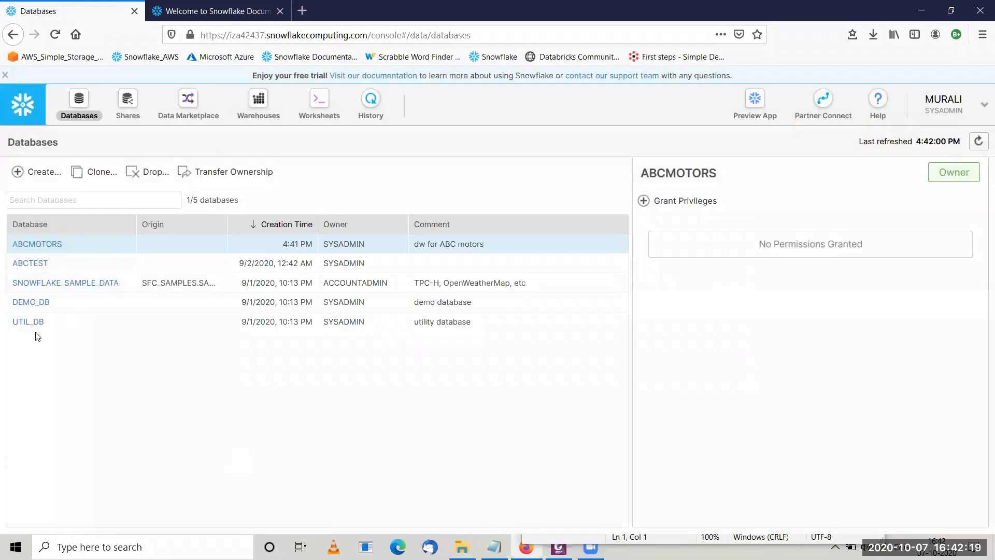
{"action": "left_click", "coordinate": [44, 251]}
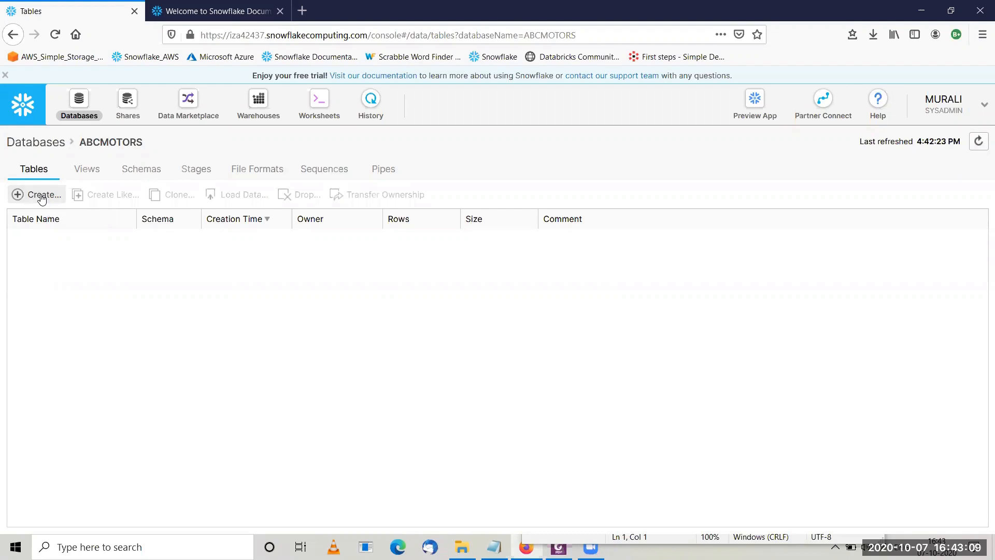
- Start a new table named stg_payment and show the Schema Name list with PUBLIC
{"action": "left_click", "coordinate": [42, 199]}
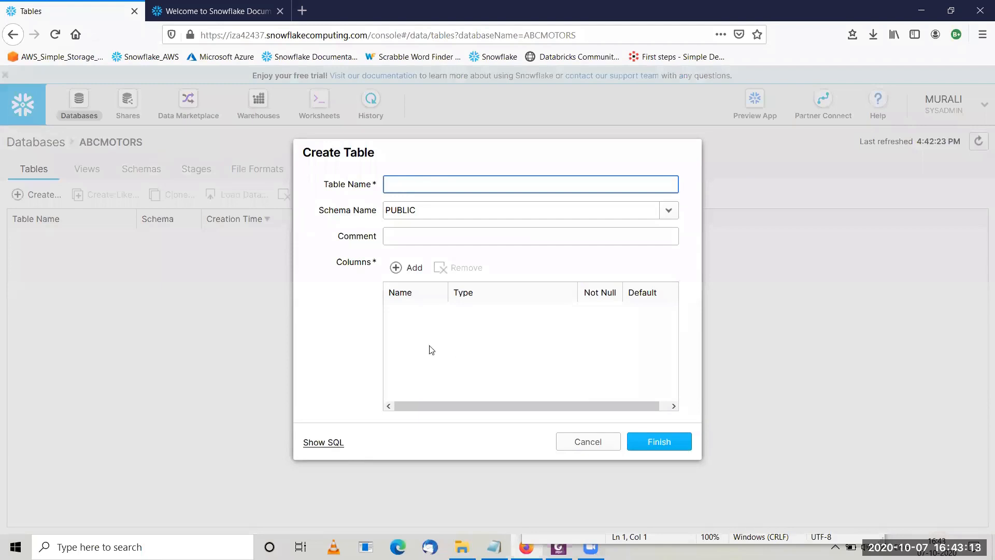
{"action": "type", "text": "stg_payment"}
{"action": "left_click", "coordinate": [342, 223]}
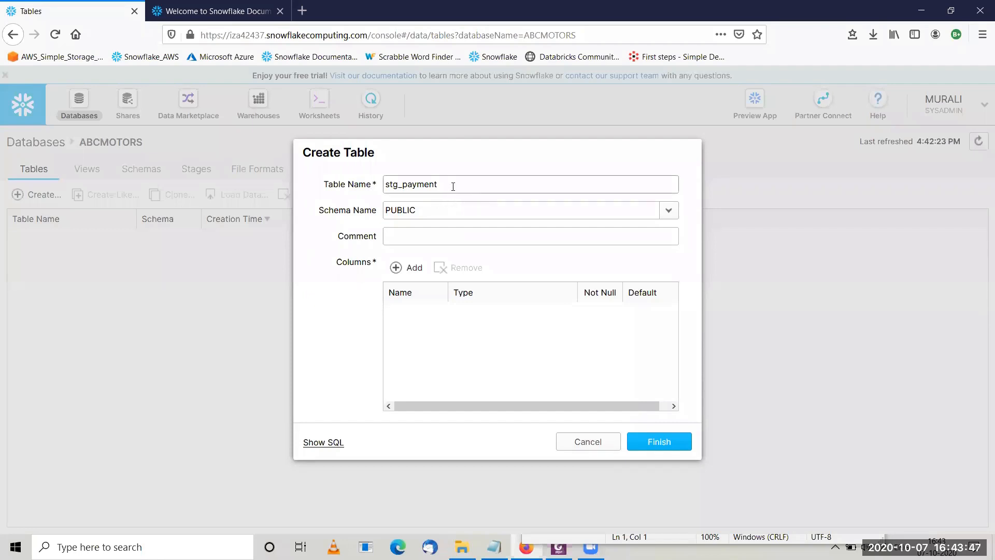
{"action": "left_click", "coordinate": [402, 185]}
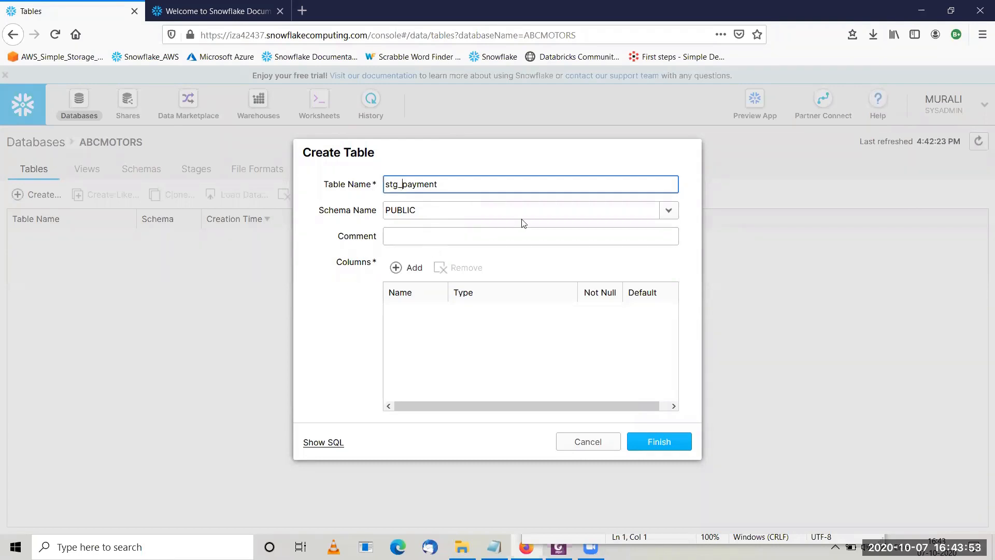
{"action": "left_click", "coordinate": [664, 219]}
{"action": "left_click", "coordinate": [664, 217]}
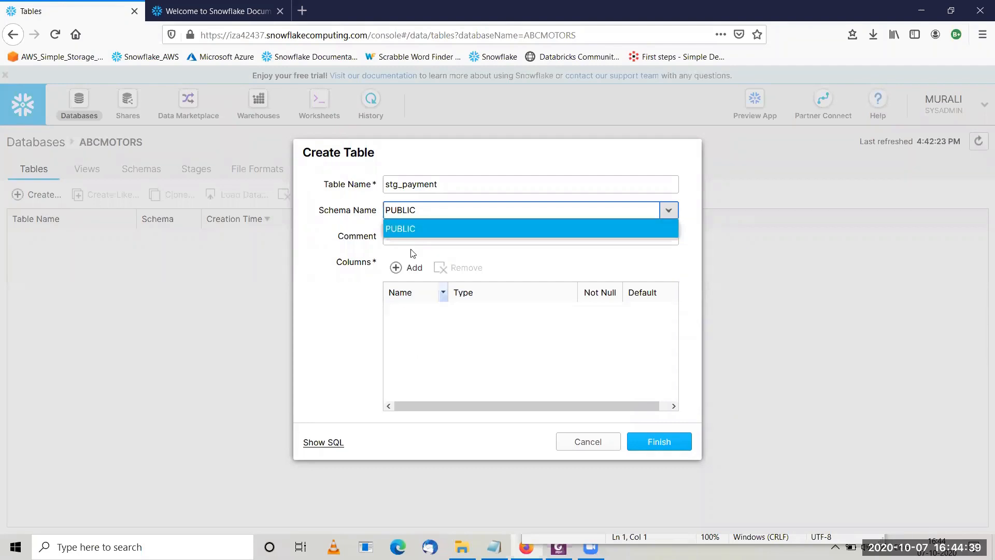
- Keep PUBLIC as the schema and enter the table comment 'store information on payment'
{"action": "left_click", "coordinate": [465, 229]}
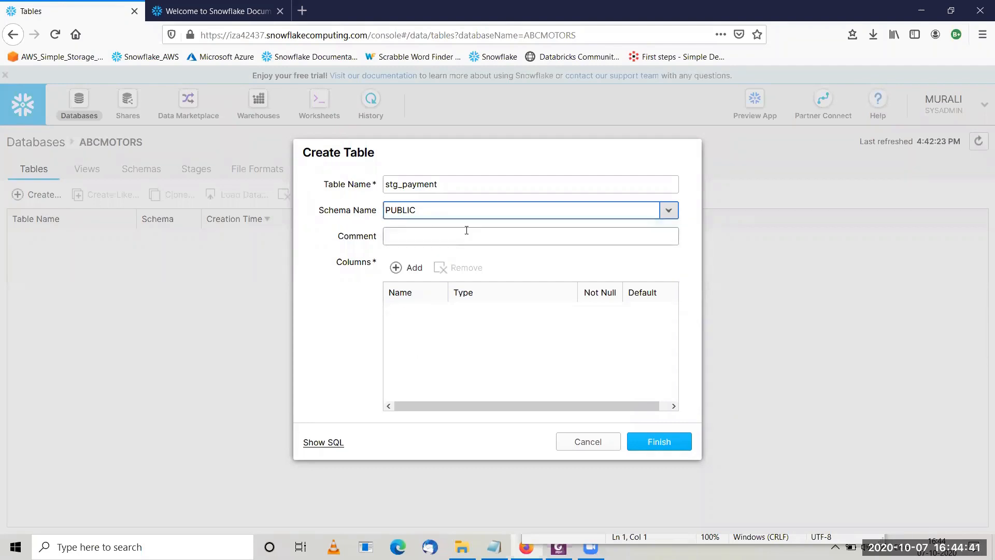
{"action": "left_click", "coordinate": [435, 244]}
{"action": "type", "text": "store"}
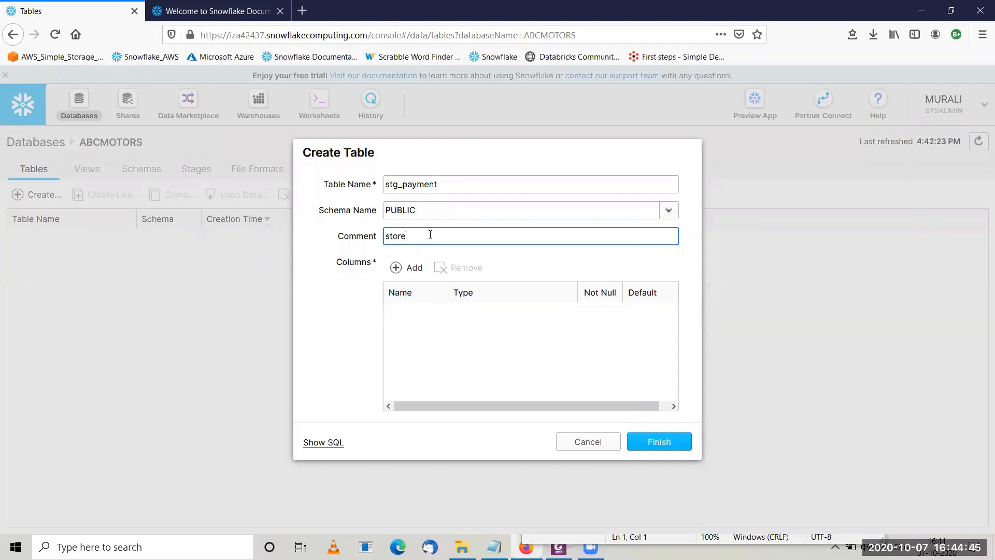
{"action": "type", "text": " information on payment"}
{"action": "left_click", "coordinate": [434, 325]}
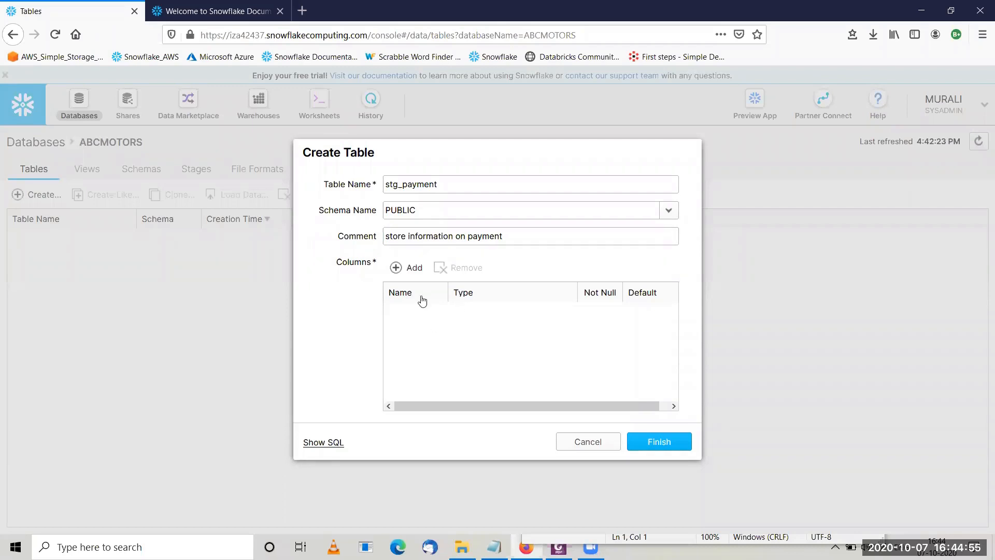
- Add two columns and rename the first one from C1 to payment_id
{"action": "left_click", "coordinate": [402, 269]}
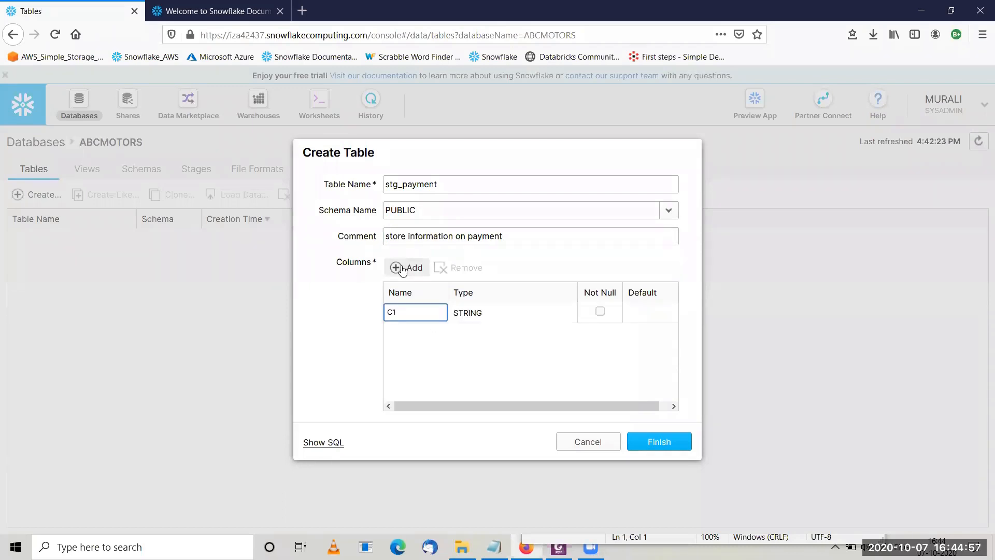
{"action": "left_click", "coordinate": [395, 269]}
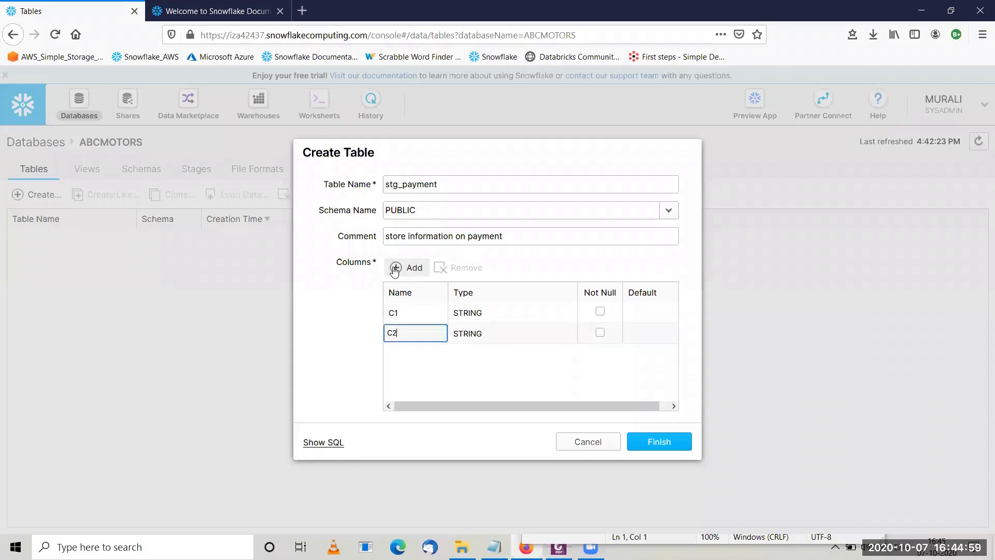
{"action": "left_click", "coordinate": [416, 313]}
{"action": "key", "text": "BackSpace"}
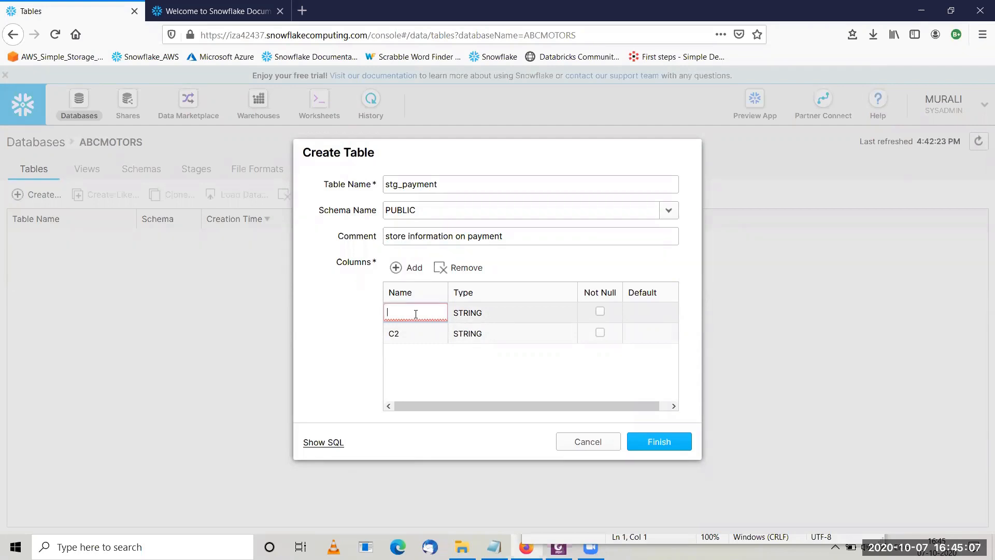
{"action": "type", "text": "payment"}
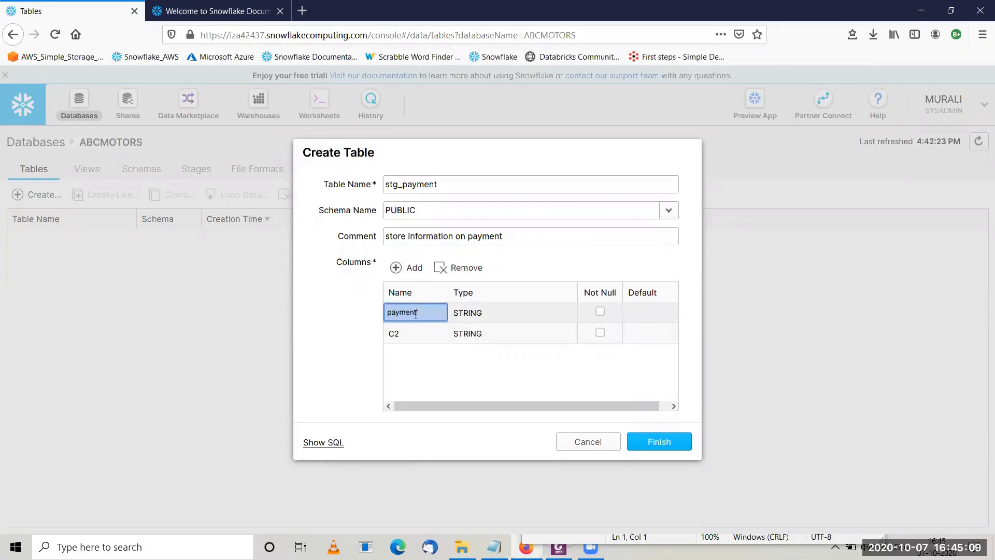
{"action": "type", "text": "_id"}
- Name the second column payment_type, checking the exercise notes for the correct name
{"action": "left_click", "coordinate": [421, 332]}
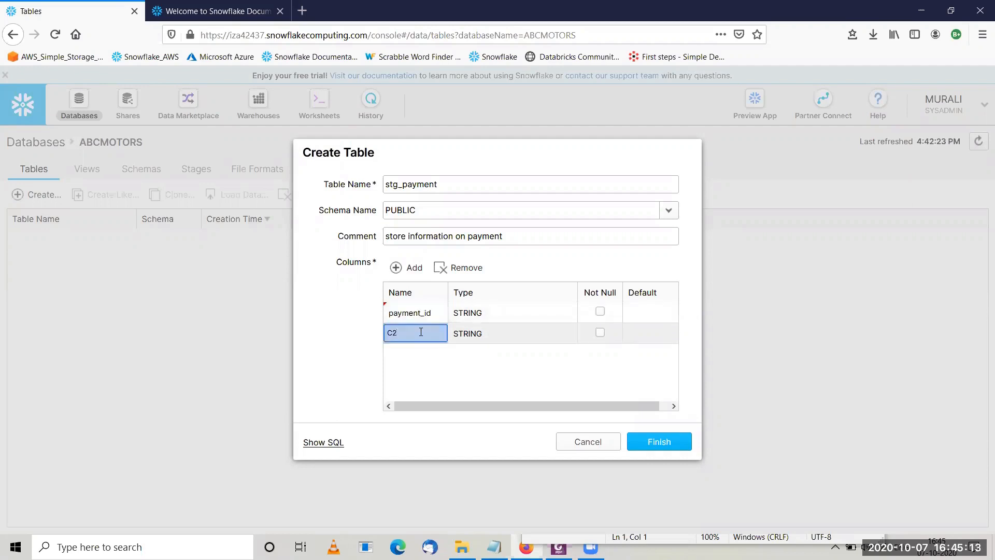
{"action": "key", "text": "BackSpace"}
{"action": "type", "text": "paymn"}
{"action": "type", "text": "nt_desc"}
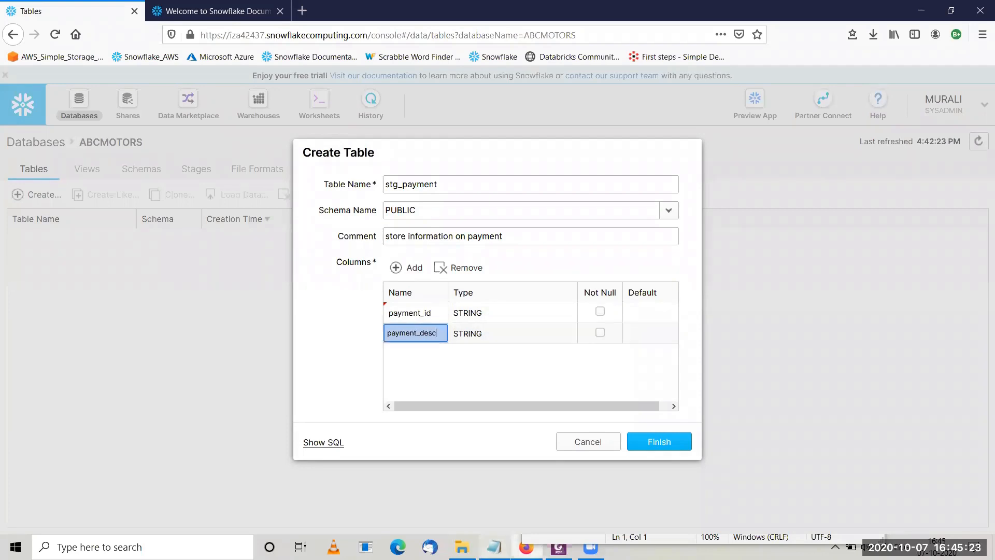
{"action": "left_click", "coordinate": [494, 547]}
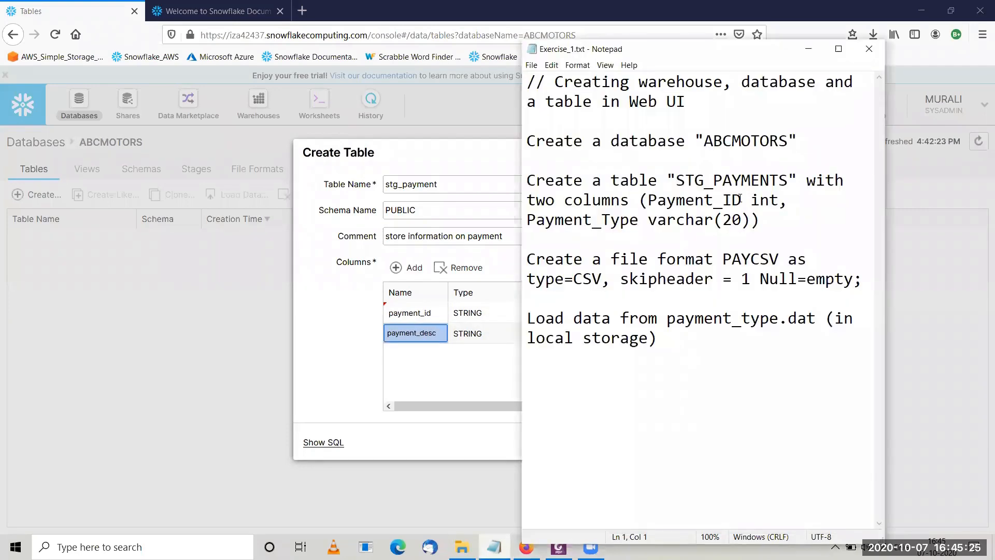
{"action": "left_click", "coordinate": [427, 338]}
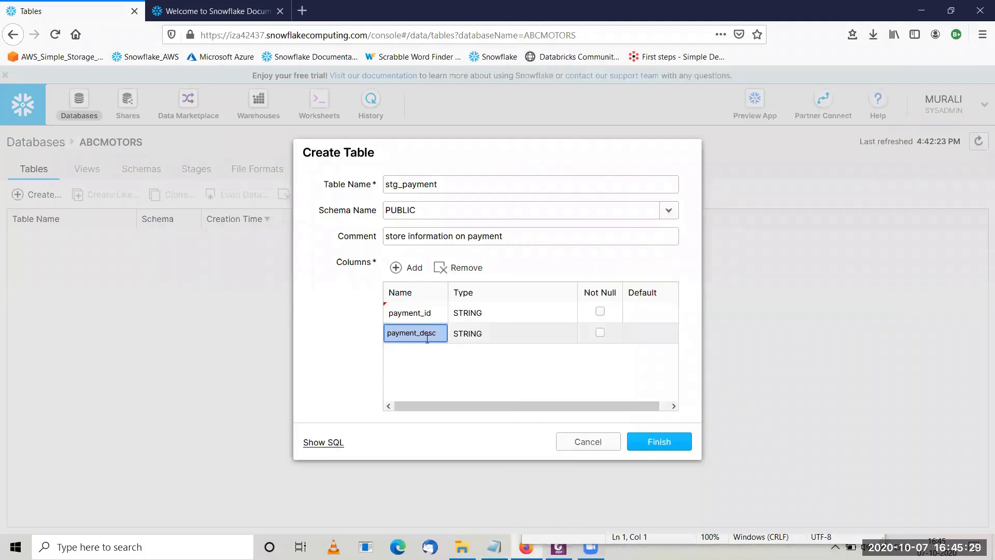
{"action": "key", "text": "BackSpace"}
{"action": "key", "text": "BackSpace"}
{"action": "key", "text": "BackSpace"}
{"action": "key", "text": "BackSpace"}
{"action": "type", "text": "type"}
{"action": "left_click", "coordinate": [481, 315]}
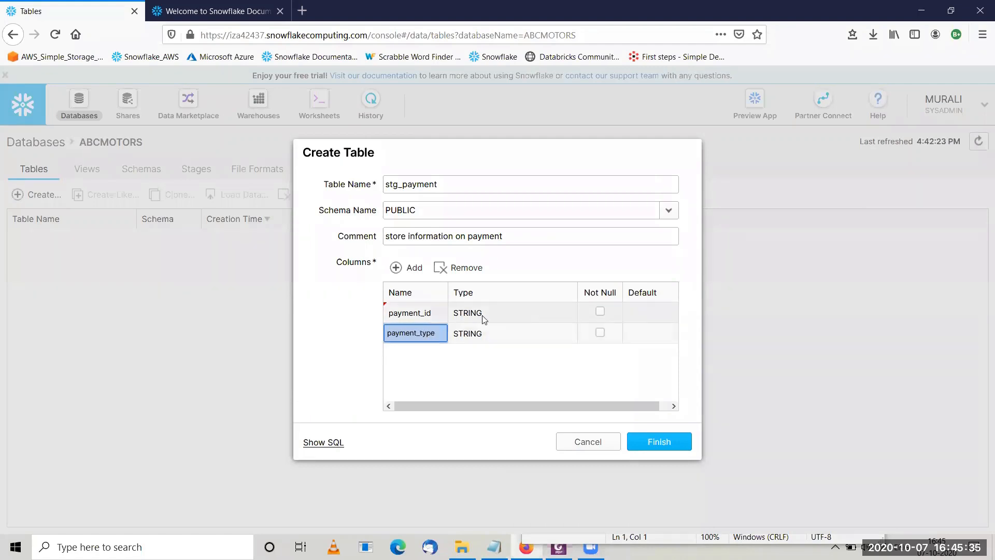
{"action": "left_click", "coordinate": [489, 315]}
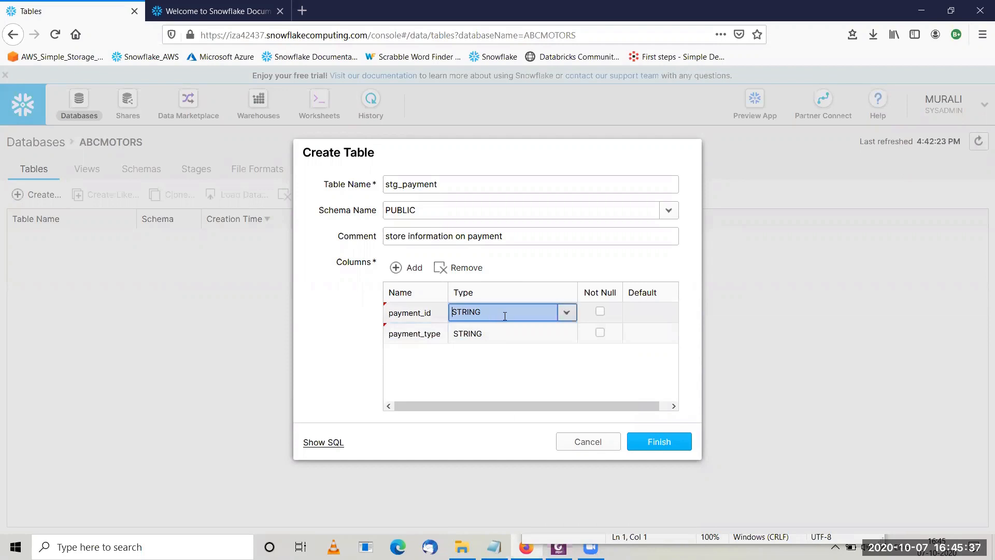
- Change the payment_id column's data type to INTEGER
{"action": "left_click", "coordinate": [567, 316]}
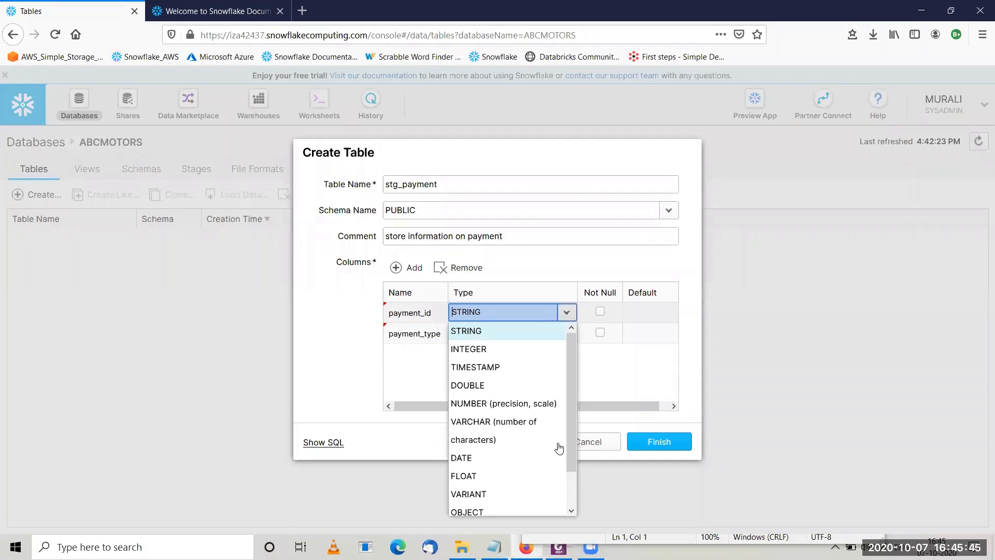
{"action": "left_click", "coordinate": [572, 511]}
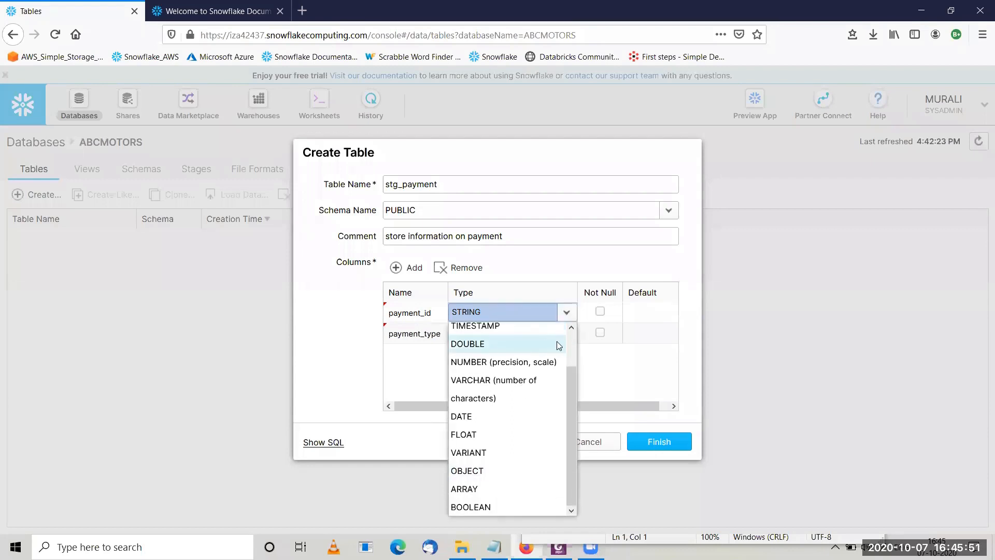
{"action": "left_click", "coordinate": [571, 329]}
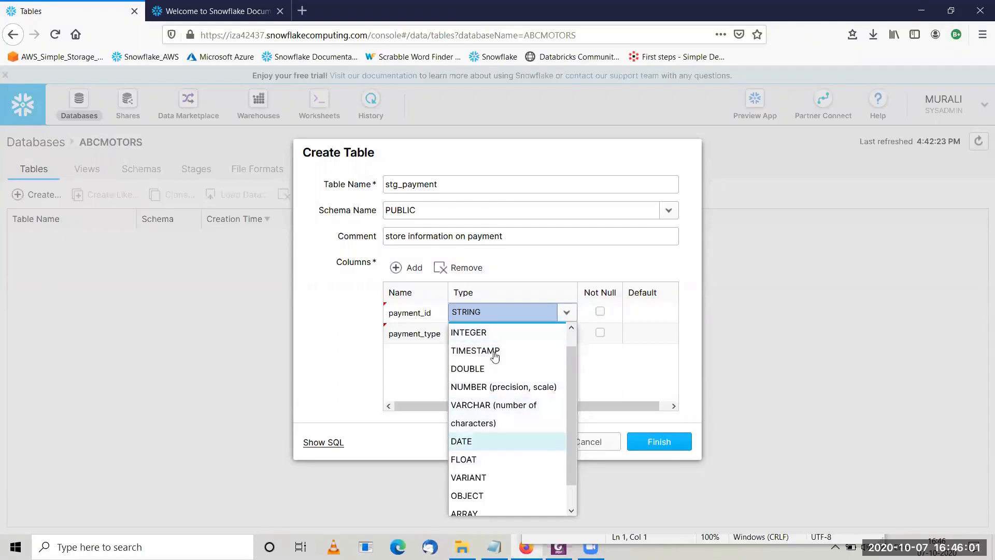
{"action": "left_click", "coordinate": [572, 331]}
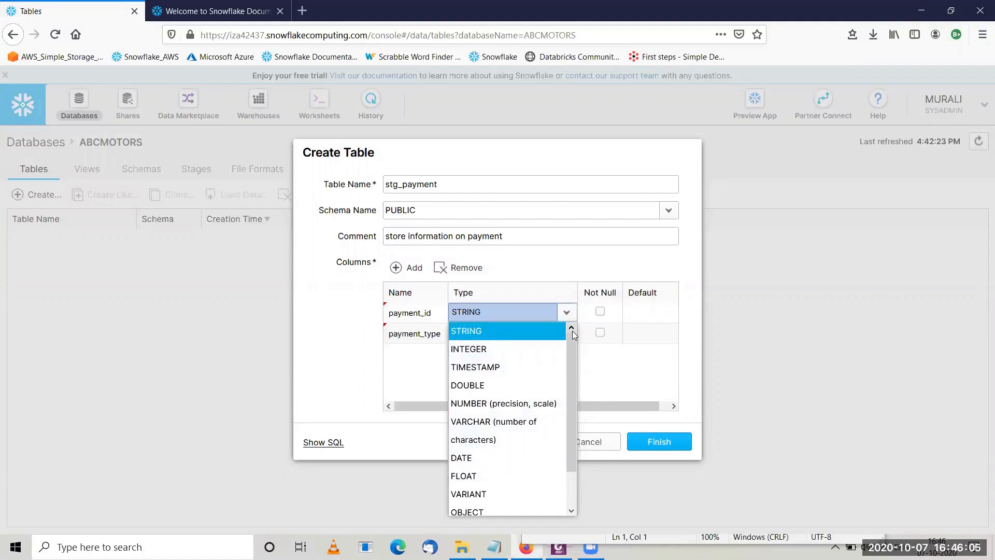
{"action": "left_click", "coordinate": [572, 507]}
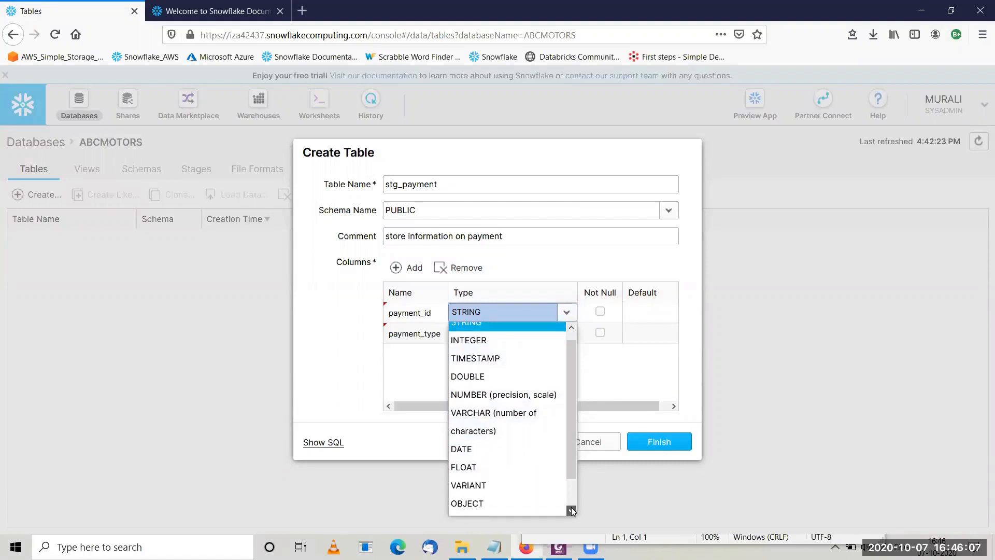
{"action": "left_click", "coordinate": [571, 507]}
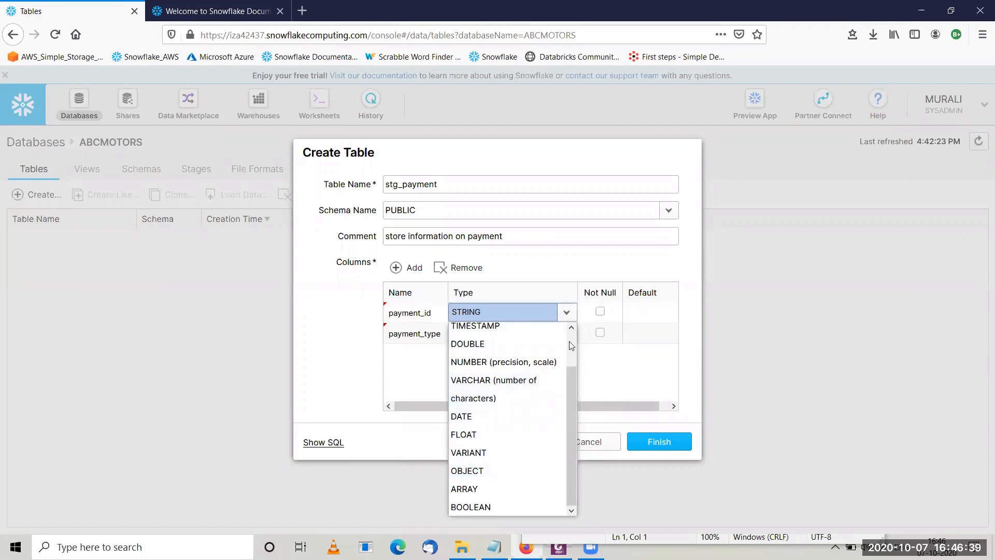
{"action": "scroll", "coordinate": [571, 346], "scroll_direction": "up", "scroll_amount": 2}
{"action": "left_click", "coordinate": [502, 350]}
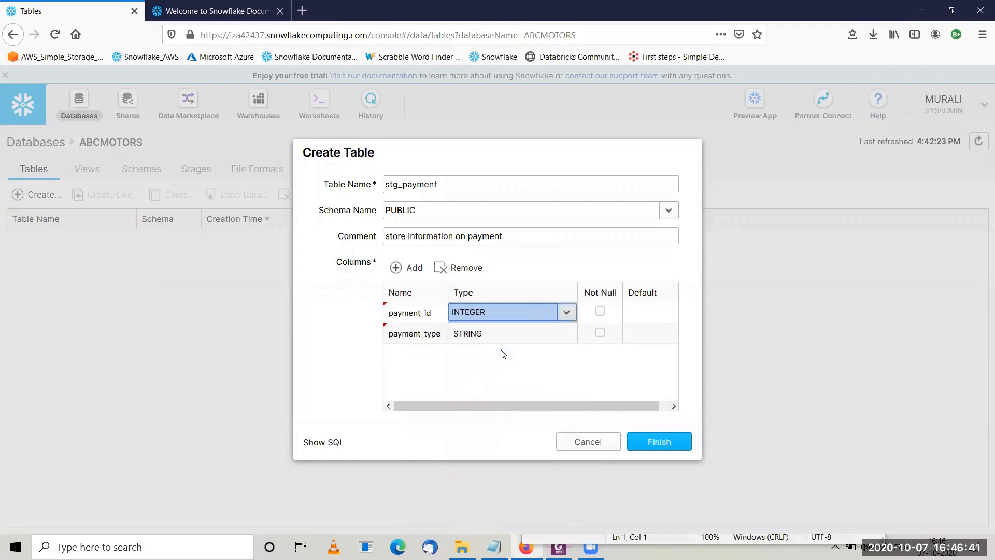
- Leave payment_type as STRING and submit the stg_payment table
{"action": "left_click", "coordinate": [565, 337]}
{"action": "left_click", "coordinate": [565, 337]}
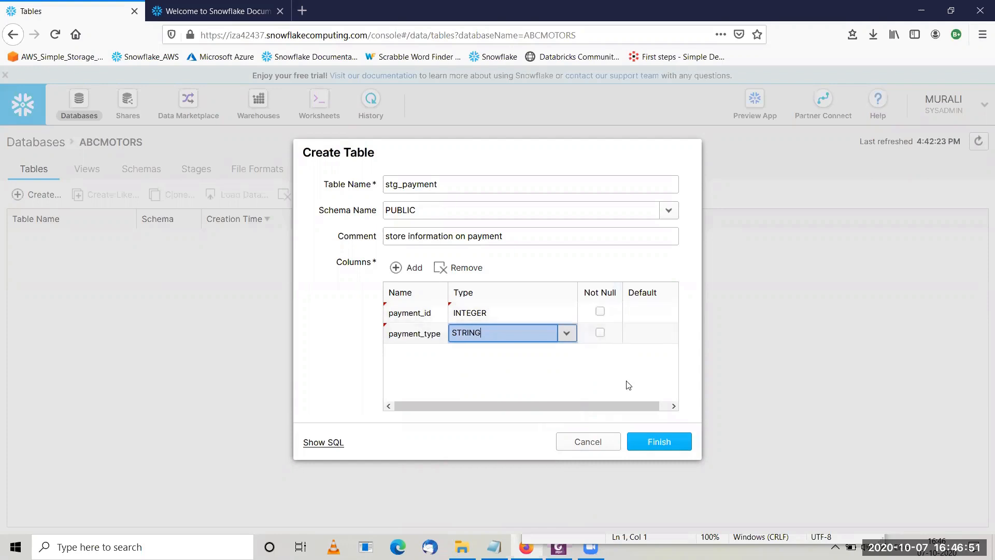
{"action": "left_click", "coordinate": [663, 443]}
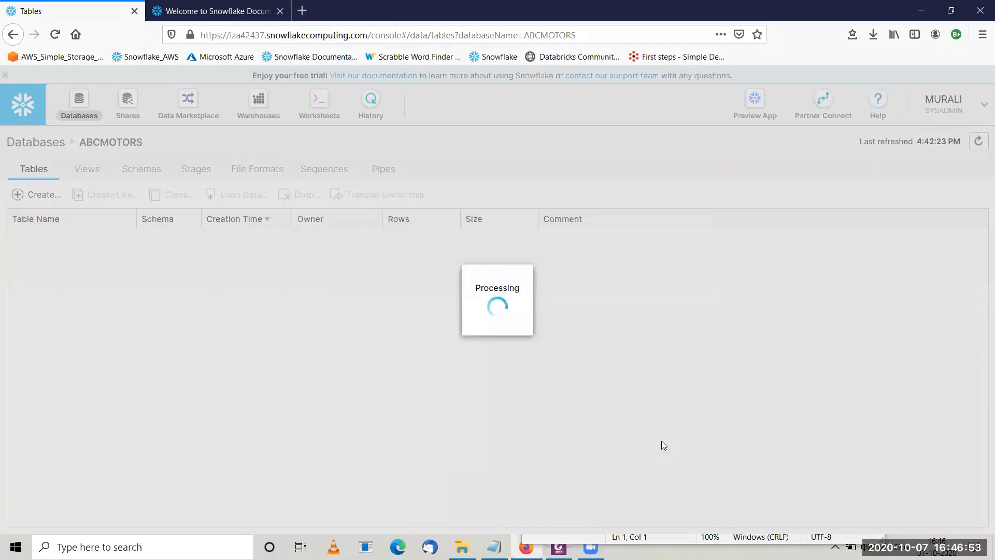